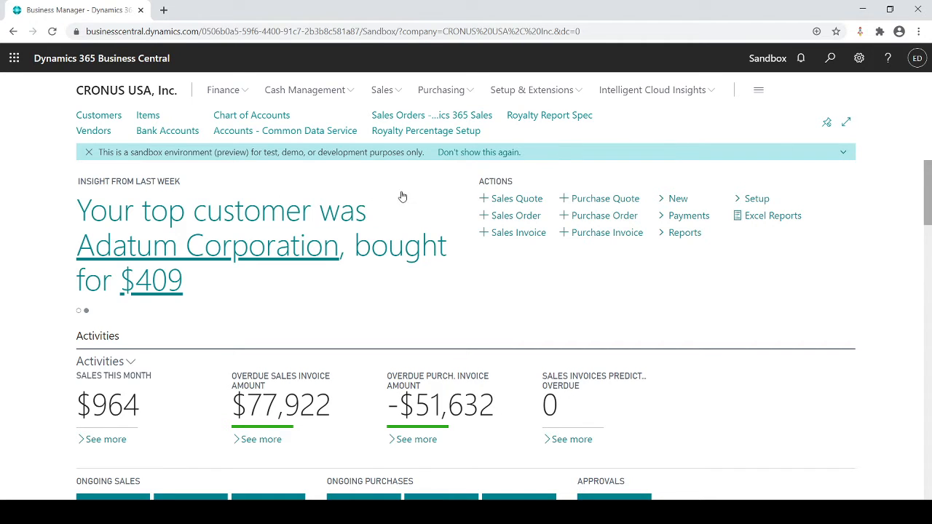
- Personalize the home page by hiding the Accounts - Common Data Service link and the Setup & Extensions menu
{"action": "left_click", "coordinate": [859, 61]}
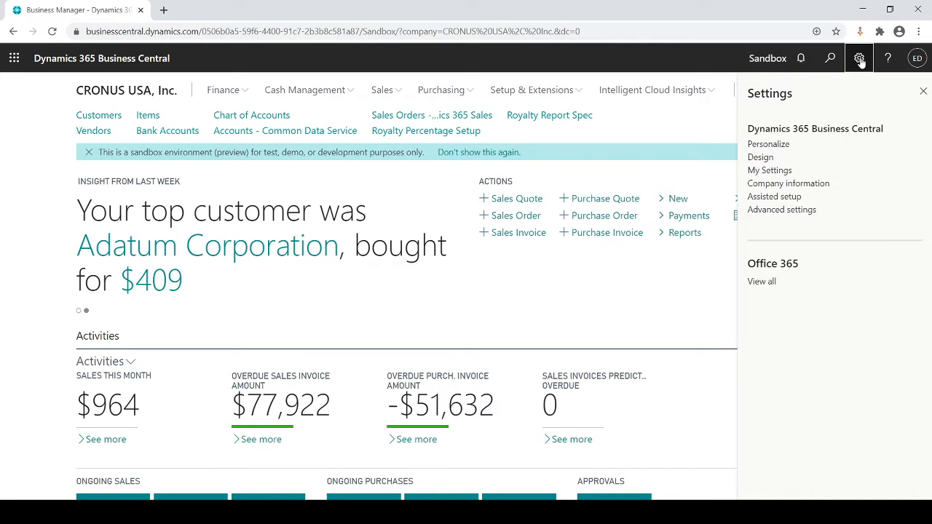
{"action": "left_click", "coordinate": [764, 148]}
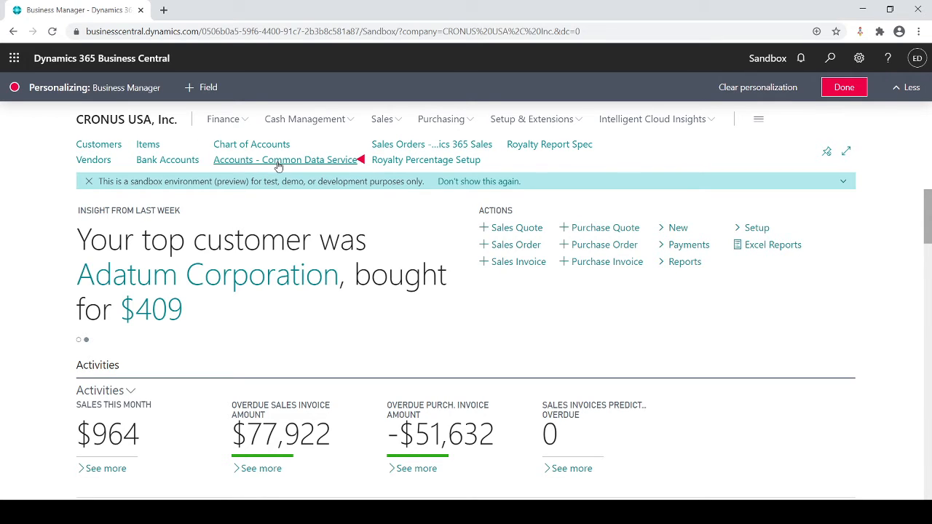
{"action": "left_click", "coordinate": [361, 160]}
{"action": "left_click", "coordinate": [372, 184]}
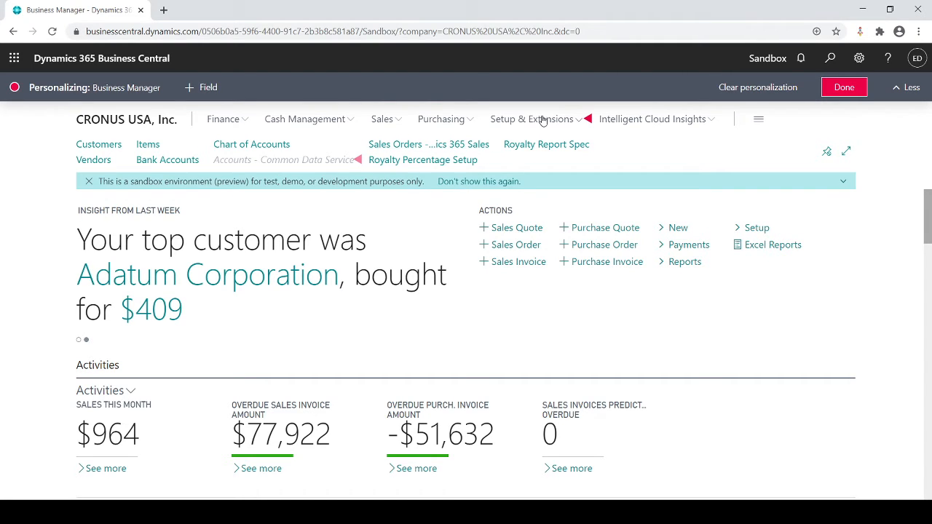
{"action": "left_click", "coordinate": [588, 120]}
{"action": "left_click", "coordinate": [604, 146]}
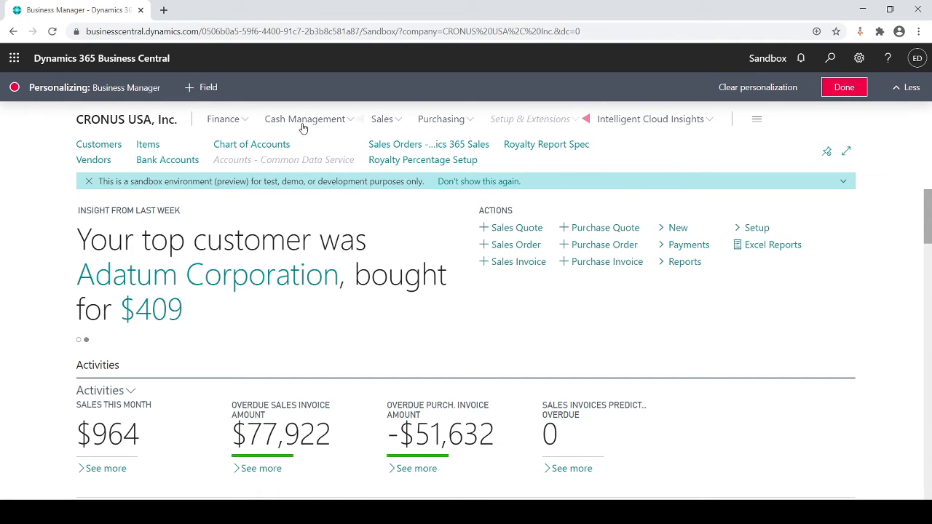
- Hide the G/L Budgets link under Finance and finish personalizing the home page
{"action": "left_click", "coordinate": [251, 119]}
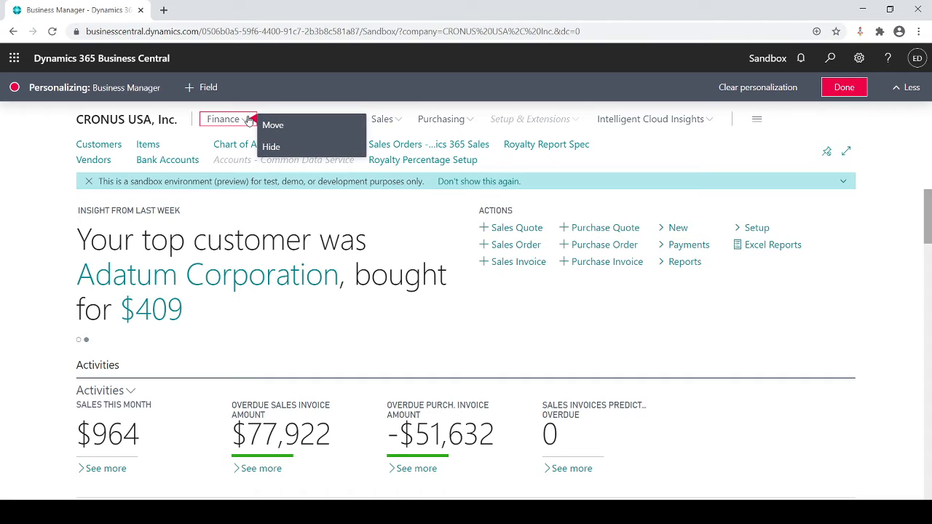
{"action": "left_click", "coordinate": [246, 121]}
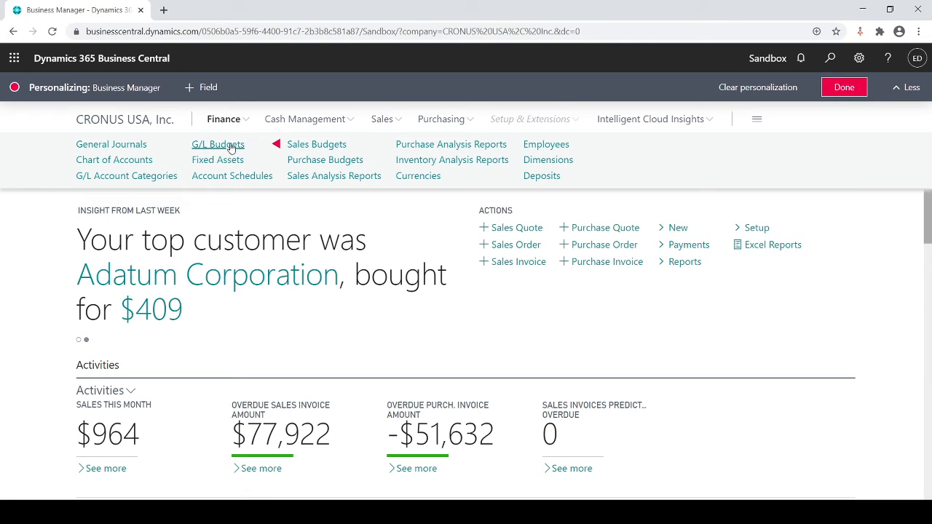
{"action": "left_click", "coordinate": [274, 146]}
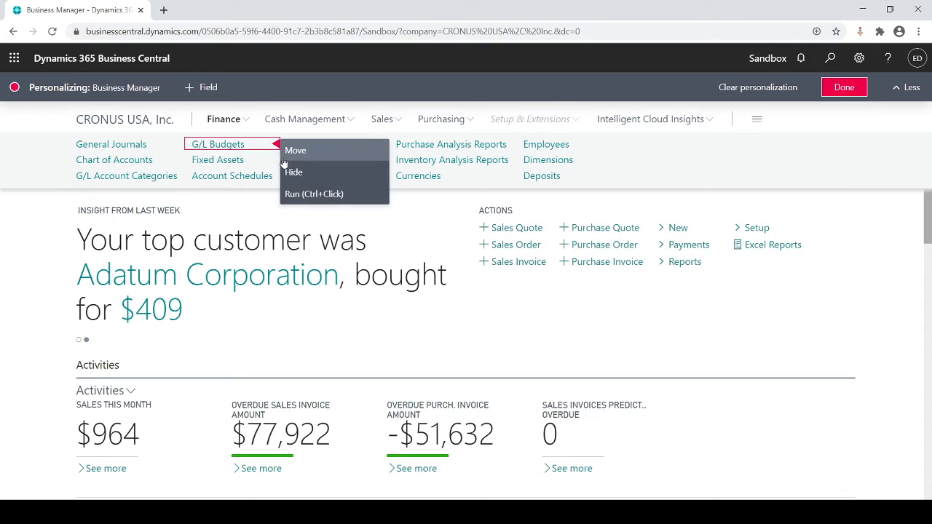
{"action": "left_click", "coordinate": [288, 149]}
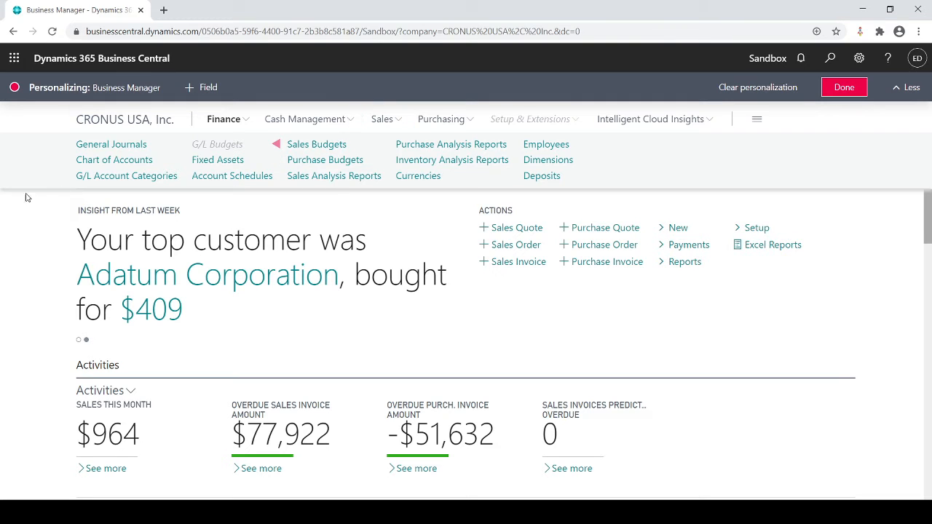
{"action": "left_click", "coordinate": [15, 217]}
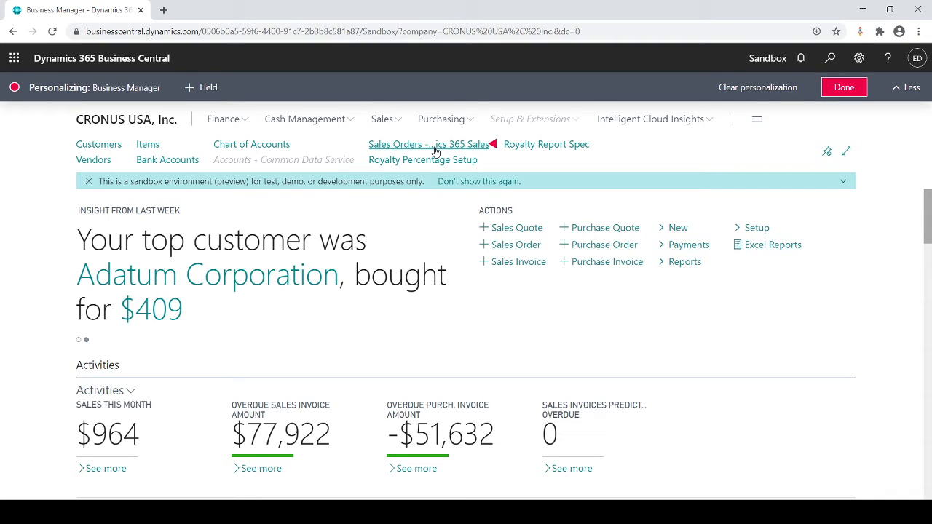
{"action": "left_click", "coordinate": [106, 150]}
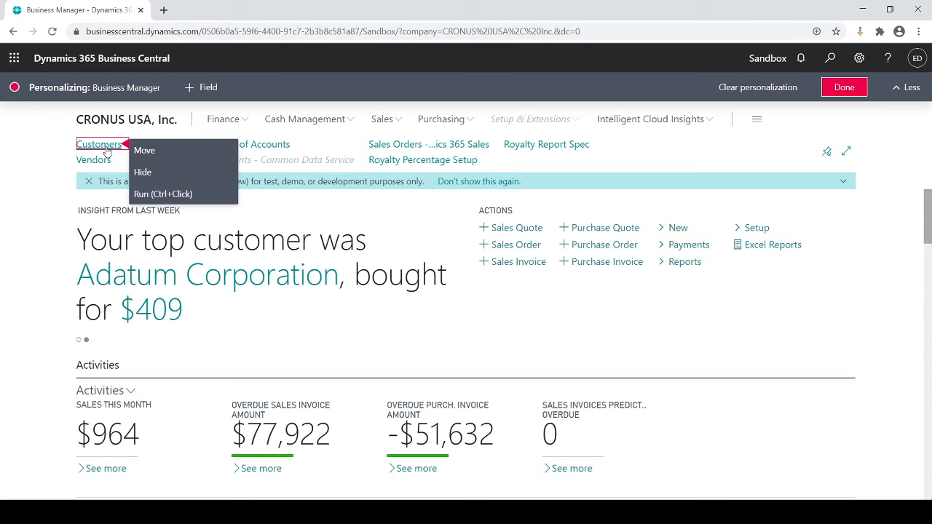
{"action": "left_click", "coordinate": [36, 166]}
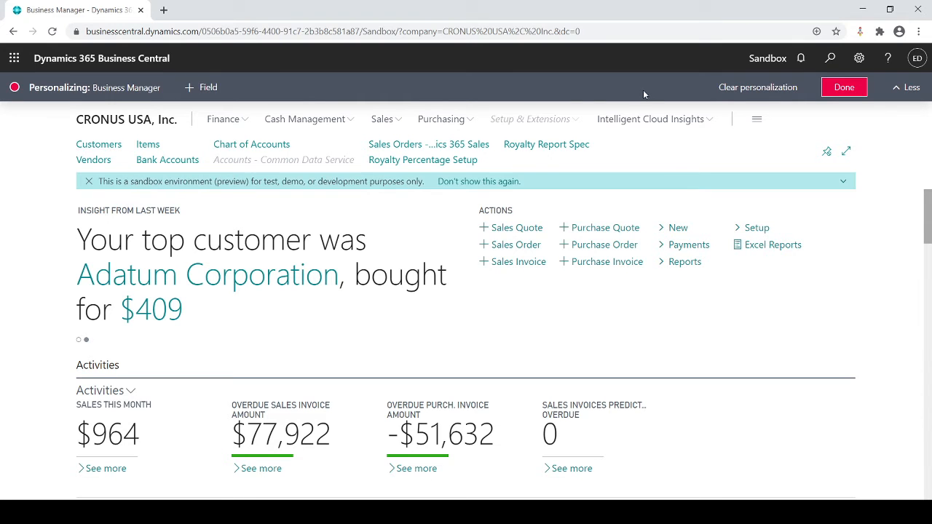
{"action": "left_click", "coordinate": [843, 87]}
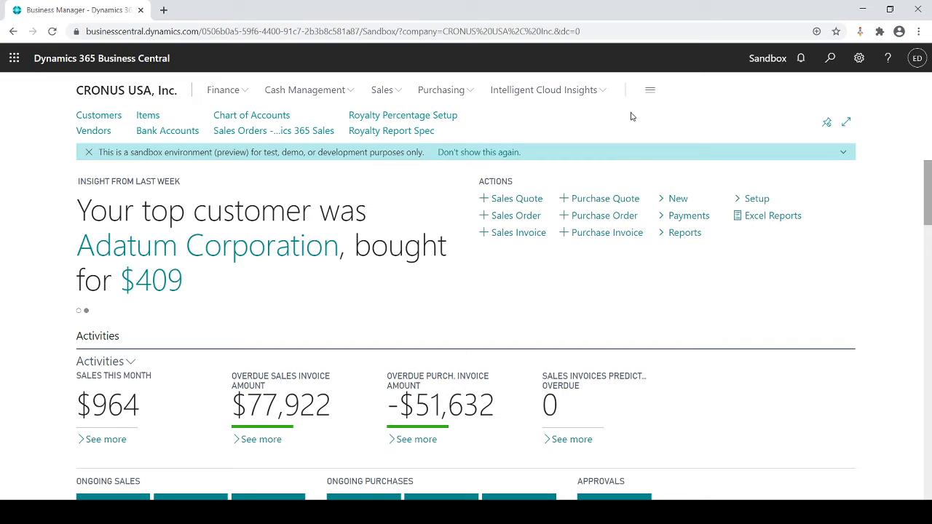
- Open the Customers list and personalize it by hiding the Responsibility Center and Location Code columns
{"action": "left_click", "coordinate": [104, 117]}
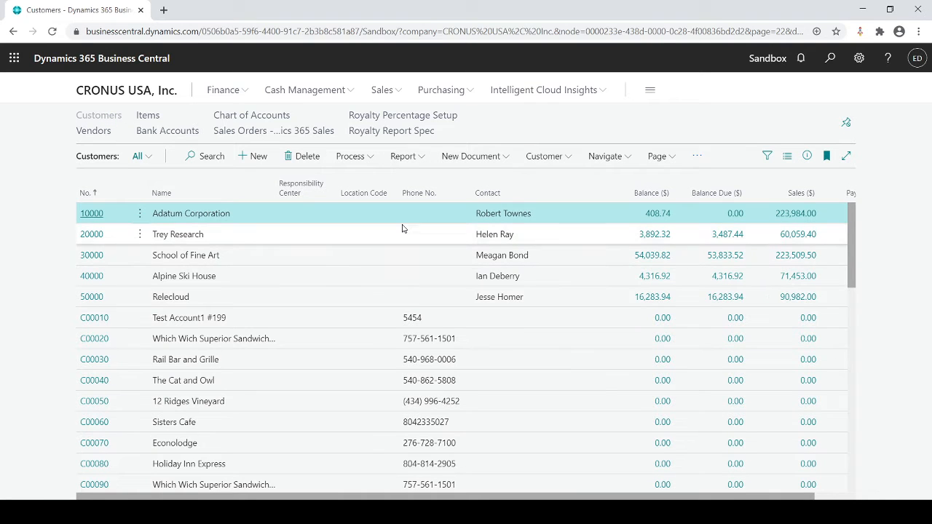
{"action": "left_click", "coordinate": [858, 60]}
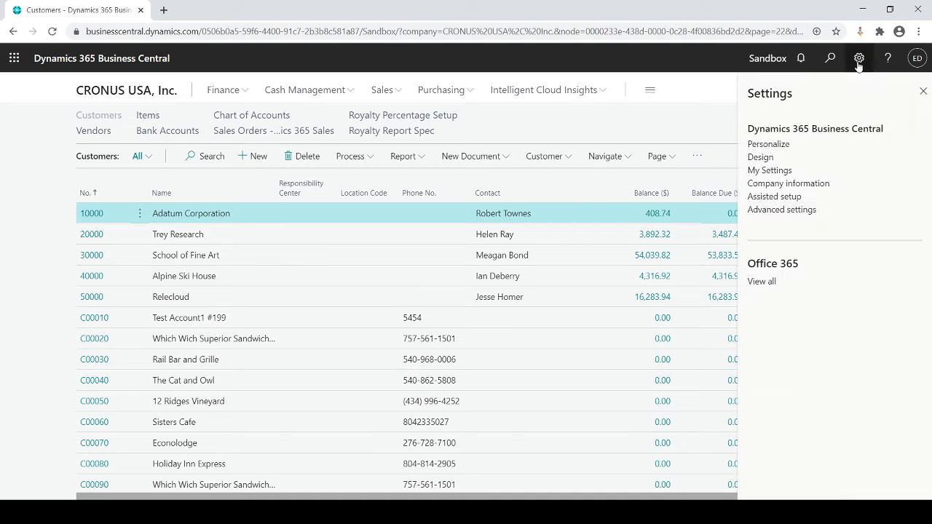
{"action": "left_click", "coordinate": [776, 146]}
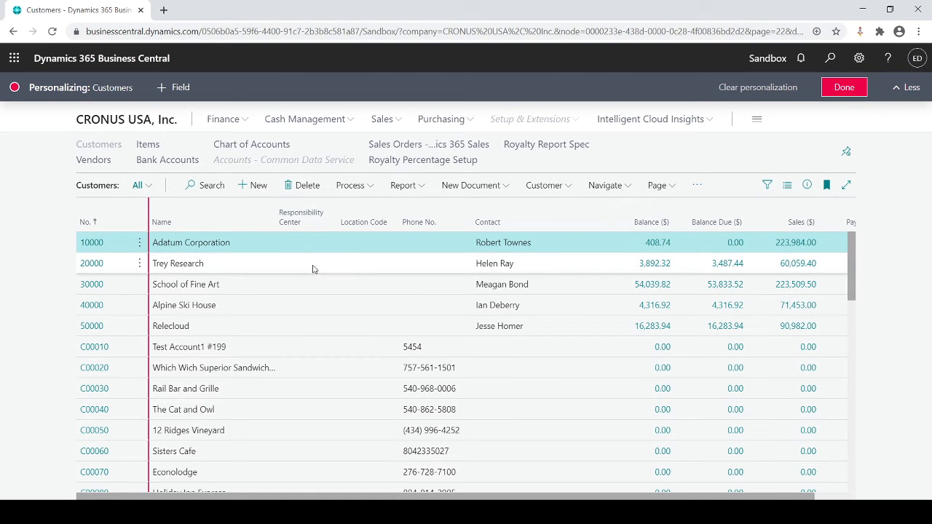
{"action": "mouse_move", "coordinate": [327, 211]}
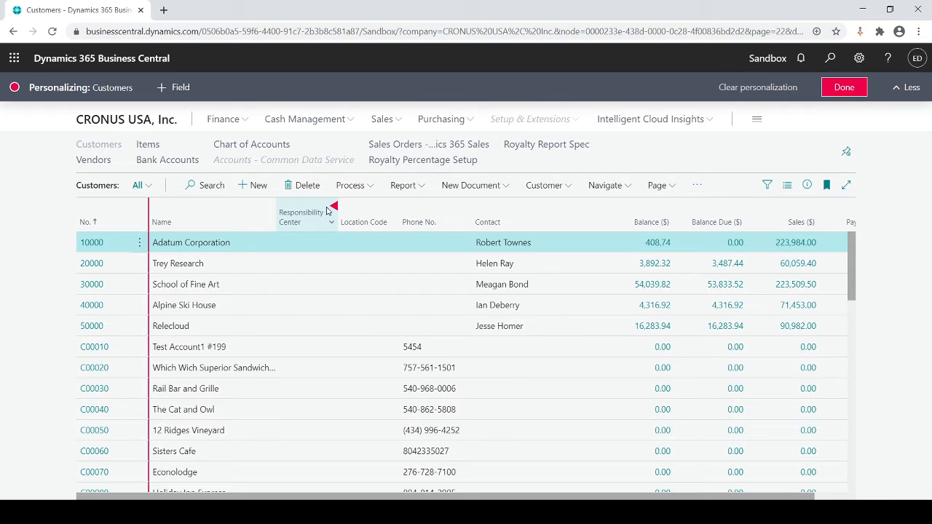
{"action": "left_click", "coordinate": [333, 209]}
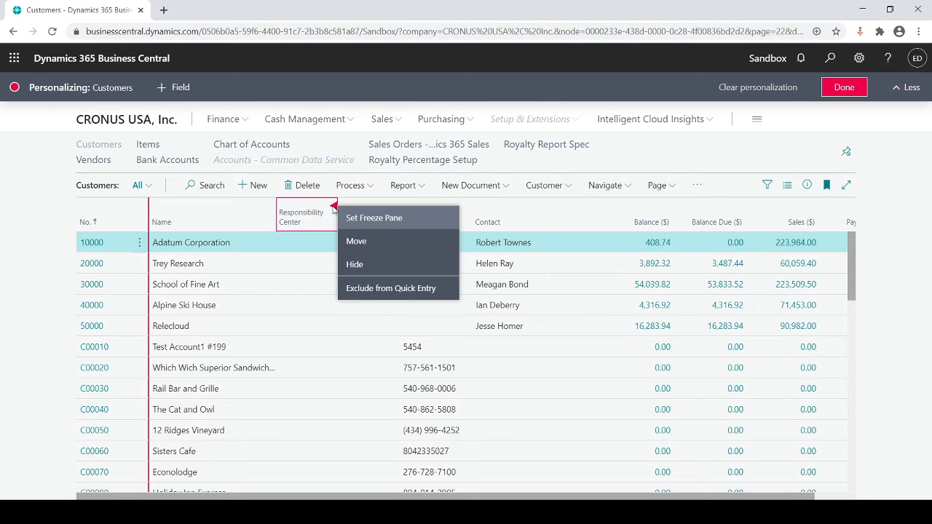
{"action": "left_click", "coordinate": [349, 262]}
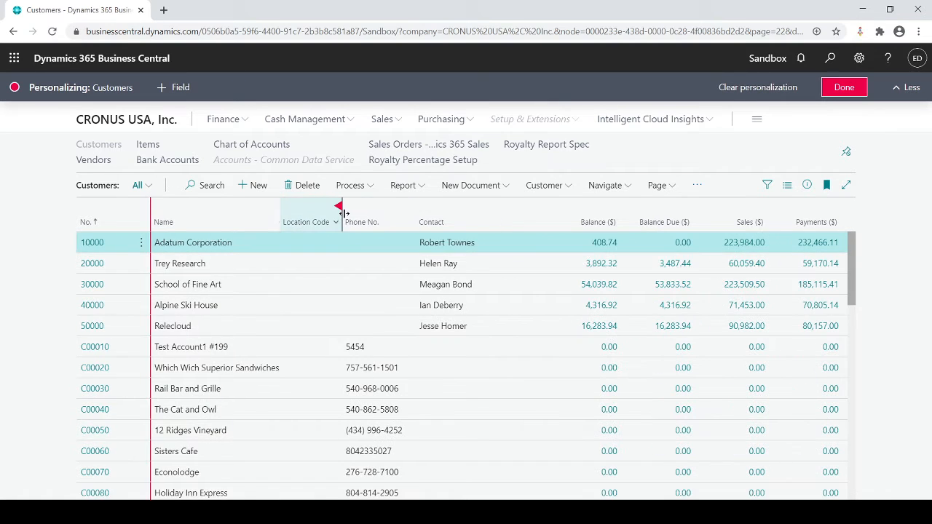
{"action": "left_click", "coordinate": [339, 206]}
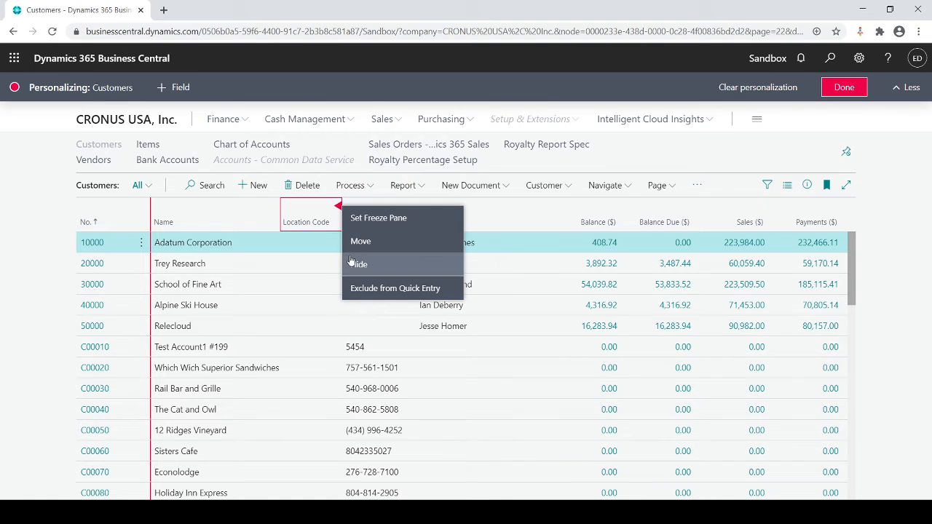
{"action": "left_click", "coordinate": [351, 262]}
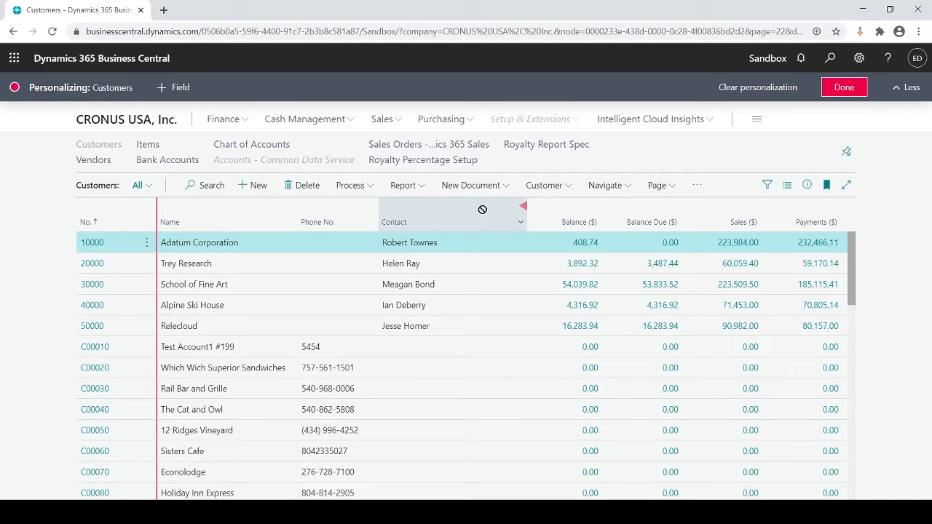
- Move the Contact column between Name and Phone No., and hide the Balance ($) column
{"action": "left_click", "coordinate": [521, 208]}
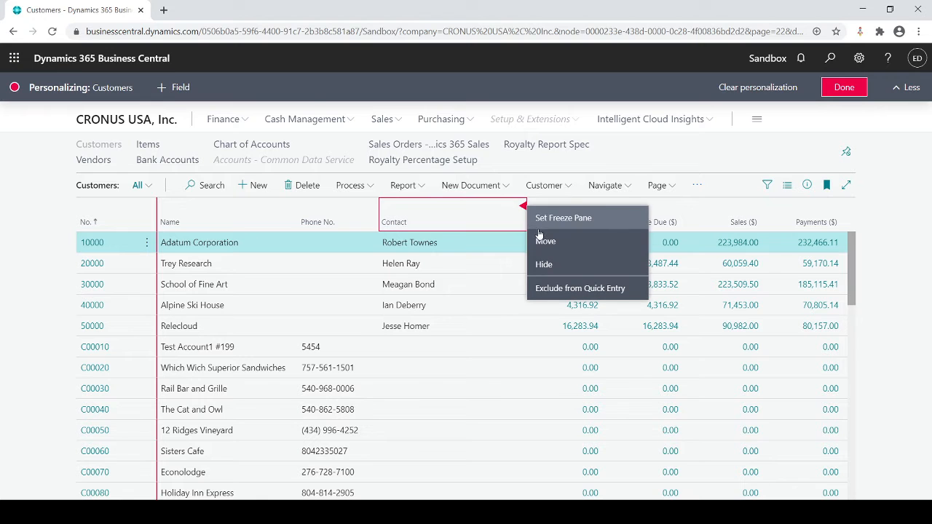
{"action": "left_click", "coordinate": [541, 251]}
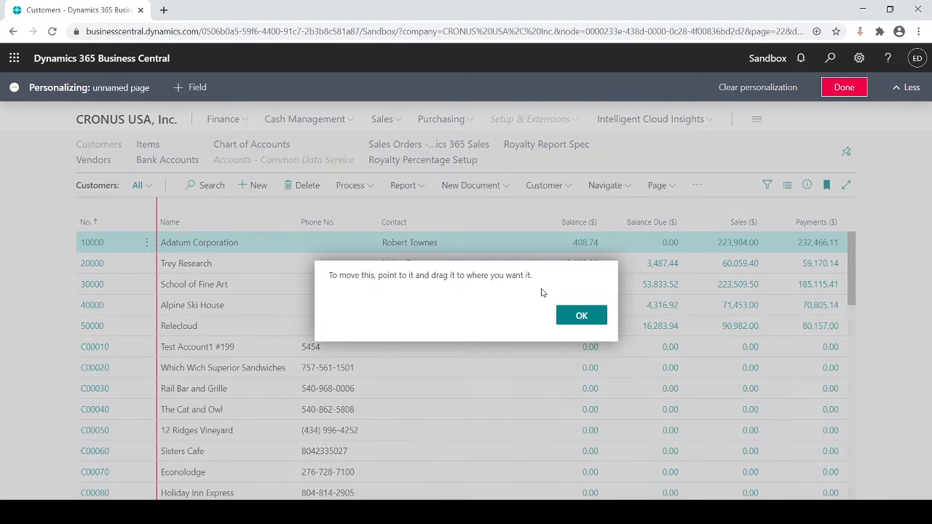
{"action": "left_click", "coordinate": [580, 315]}
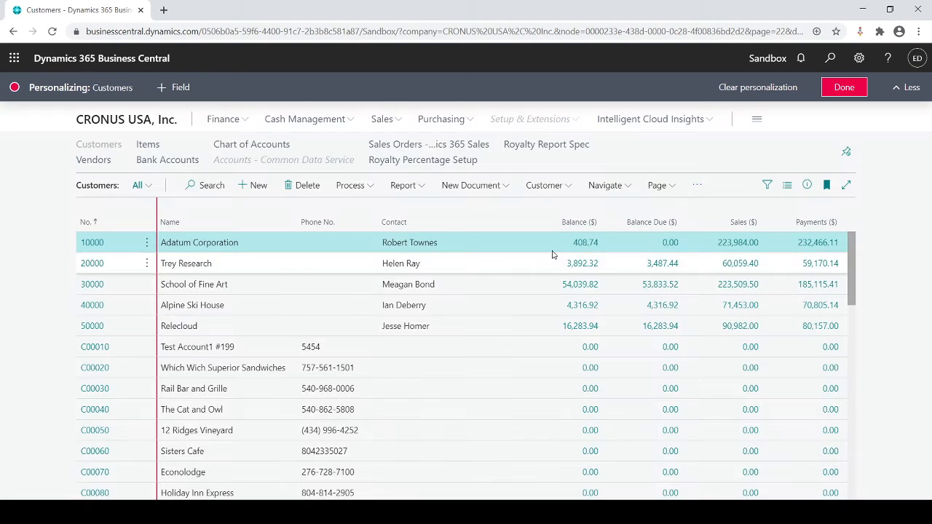
{"action": "left_click_drag", "start_coordinate": [522, 207], "coordinate": [290, 210]}
{"action": "left_click", "coordinate": [311, 213]}
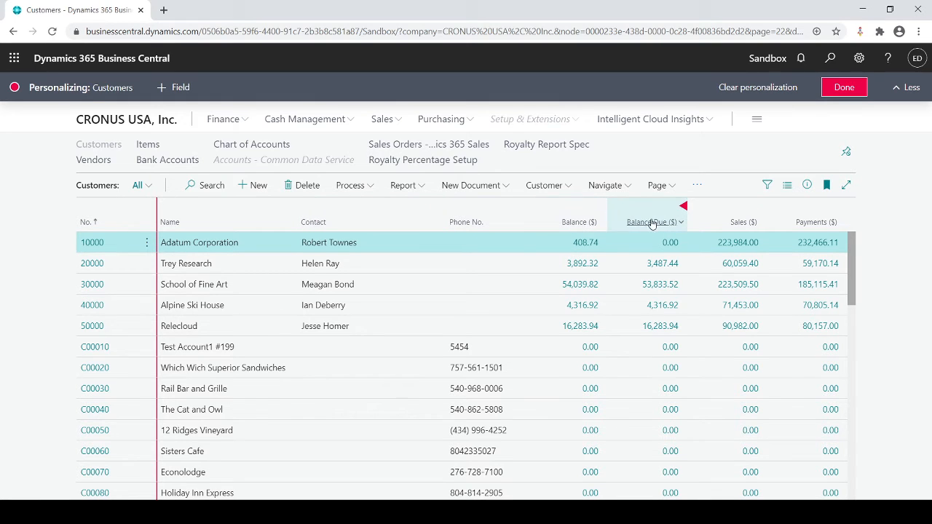
{"action": "left_click", "coordinate": [603, 206]}
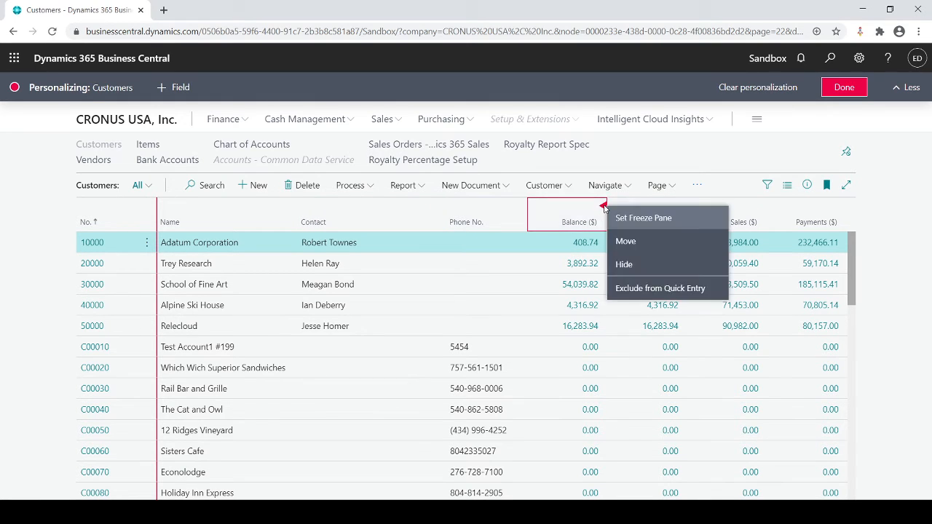
{"action": "left_click", "coordinate": [622, 264]}
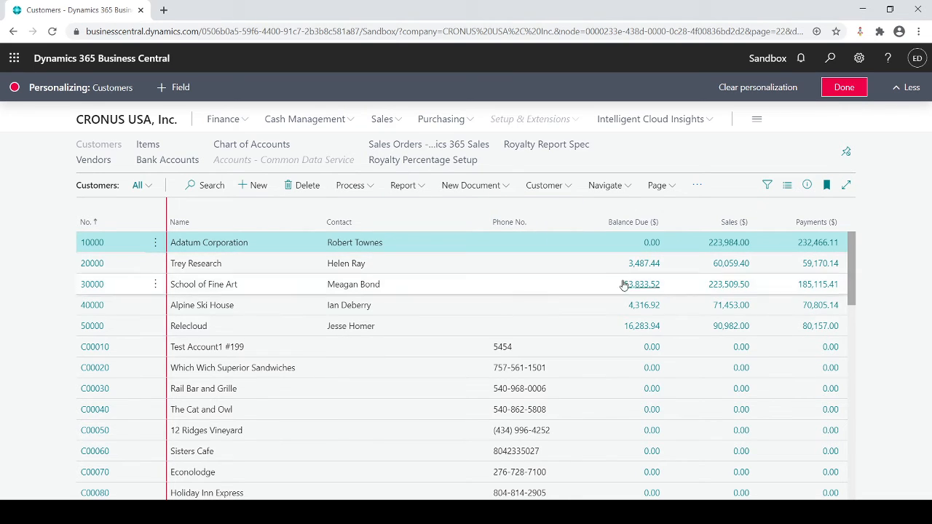
- Add the Currency Code field before Phone No. and the Credit Limit ($) field between Contact and Currency Code
{"action": "left_click", "coordinate": [177, 87]}
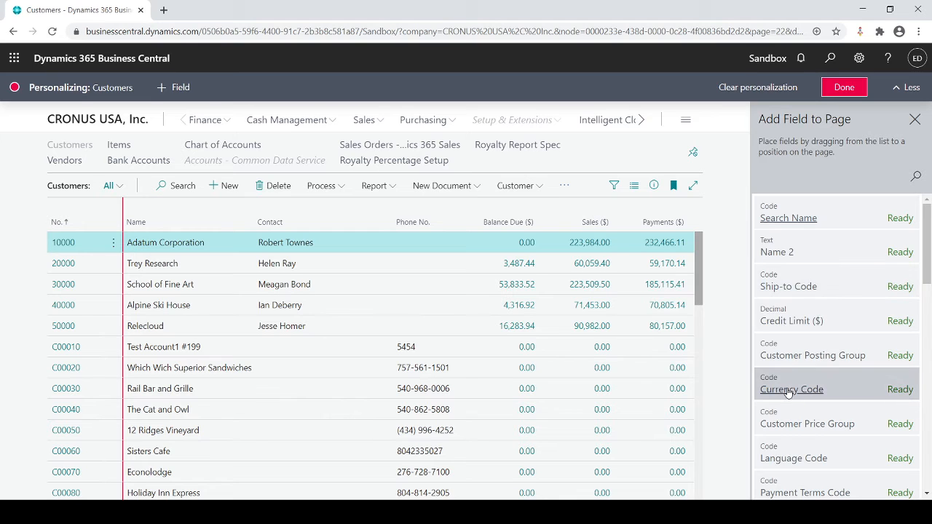
{"action": "left_click_drag", "start_coordinate": [786, 391], "coordinate": [372, 221]}
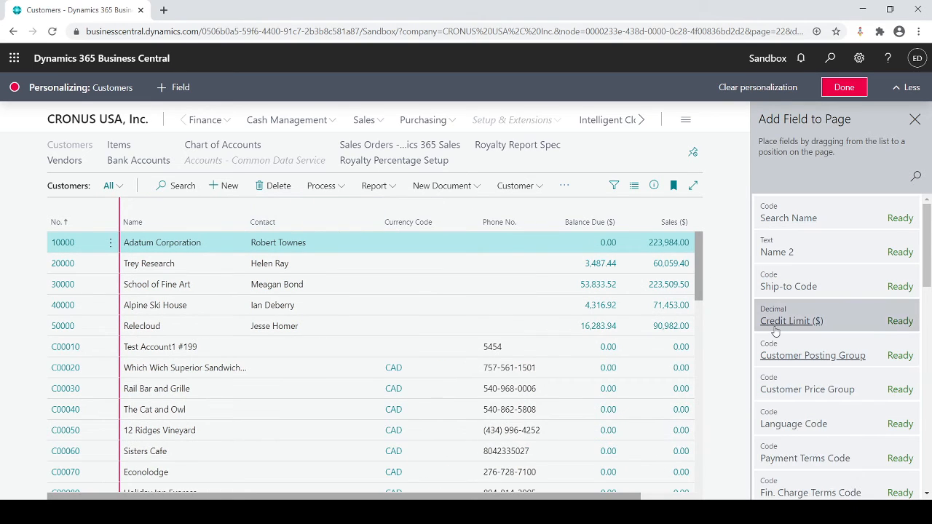
{"action": "left_click_drag", "start_coordinate": [775, 332], "coordinate": [379, 223]}
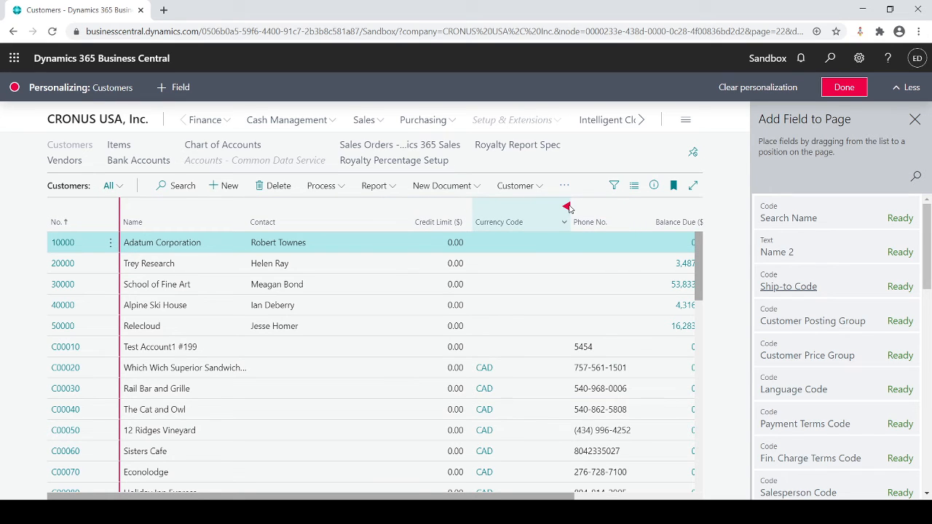
- Move the Currency Code column between Name and Contact and finish personalizing the Customers list
{"action": "left_click_drag", "start_coordinate": [566, 206], "coordinate": [239, 204]}
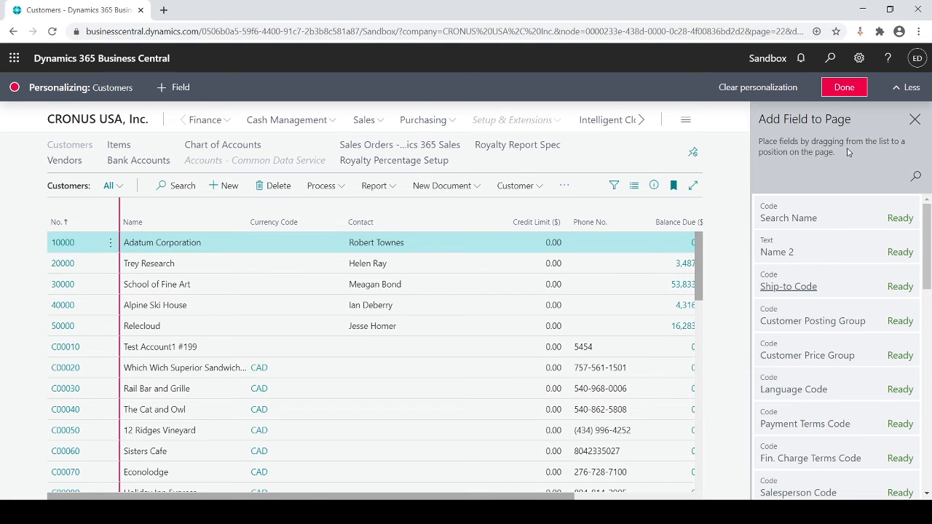
{"action": "left_click", "coordinate": [837, 91]}
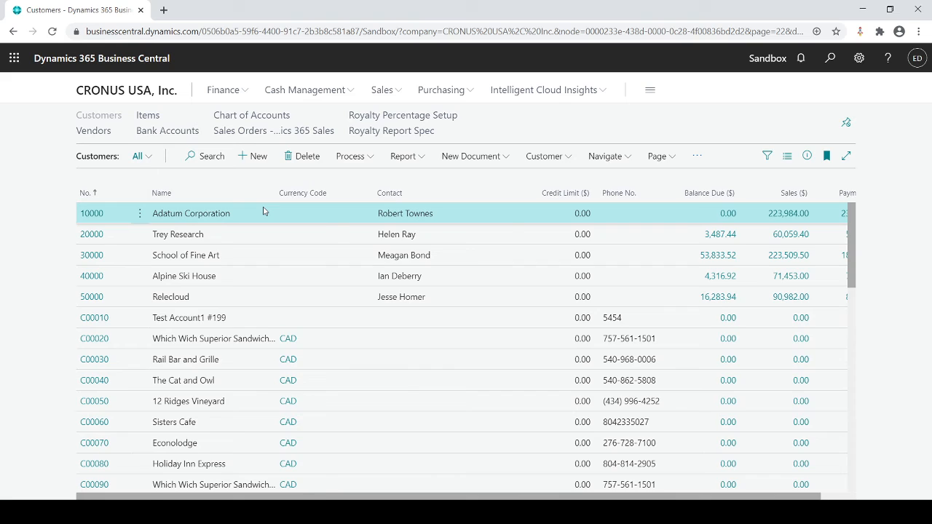
- Return to the home page and personalize it by hiding the Purchase Quote action
{"action": "key", "text": "Escape"}
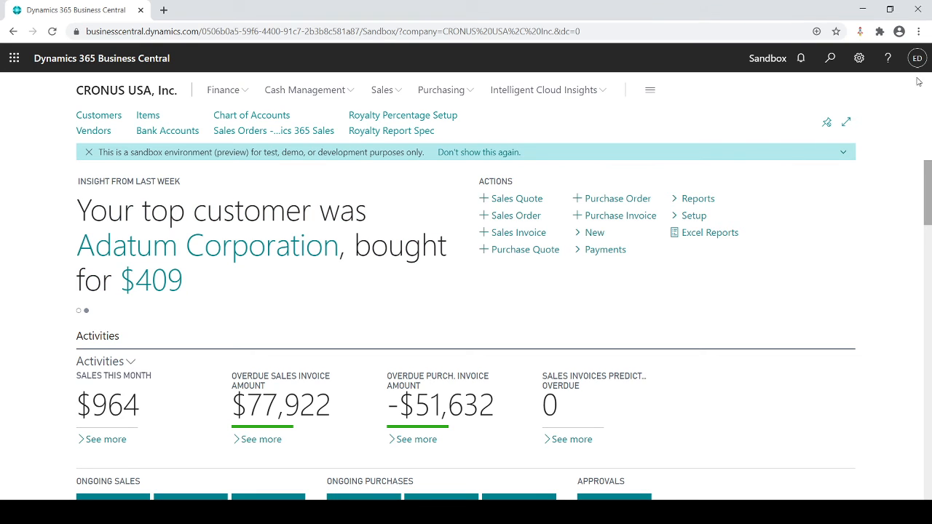
{"action": "left_click", "coordinate": [859, 64]}
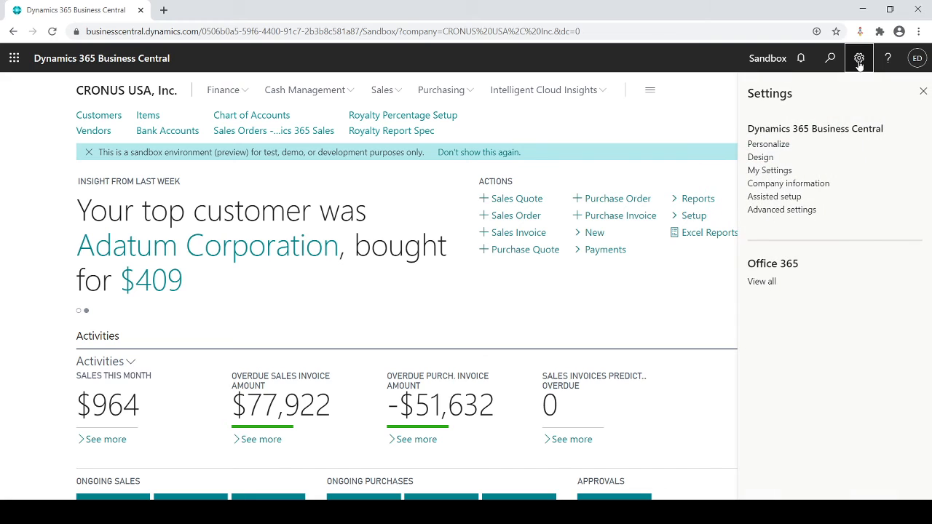
{"action": "left_click", "coordinate": [766, 144]}
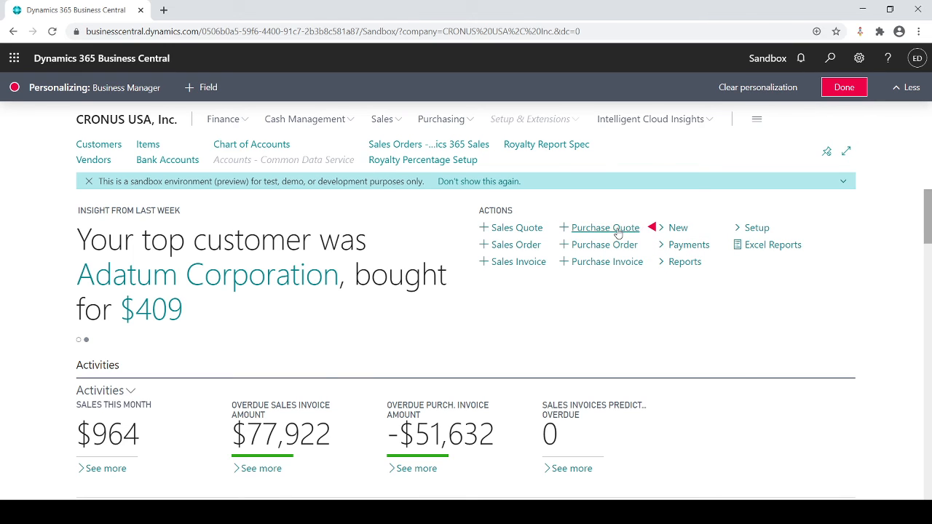
{"action": "left_click", "coordinate": [653, 230]}
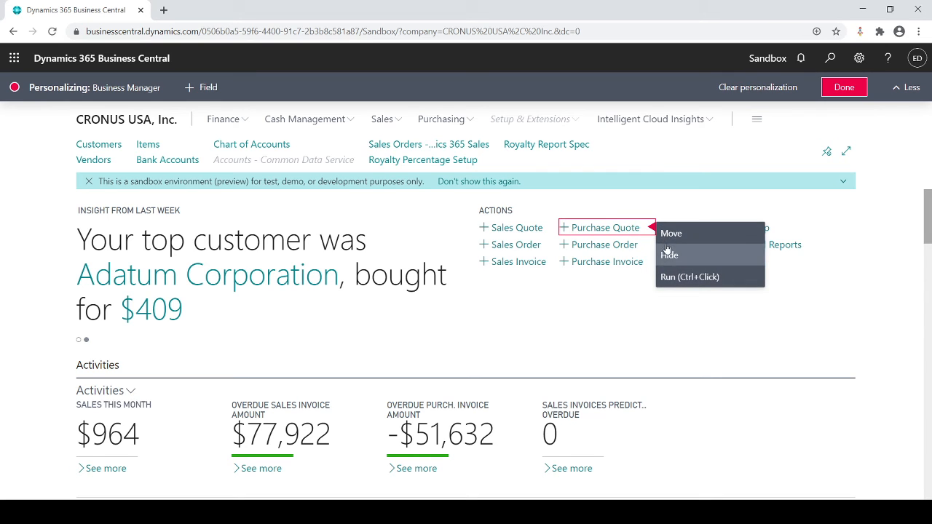
{"action": "left_click", "coordinate": [668, 255]}
- Look over the customizable Activities tiles and finish personalizing the home page
{"action": "scroll", "coordinate": [666, 256], "scroll_direction": "down", "scroll_amount": 3}
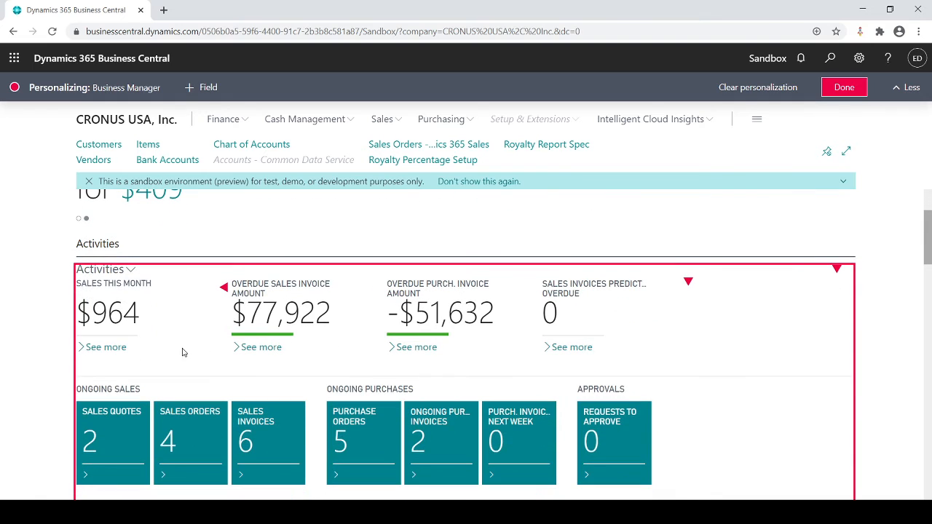
{"action": "scroll", "coordinate": [437, 349], "scroll_direction": "down", "scroll_amount": 1}
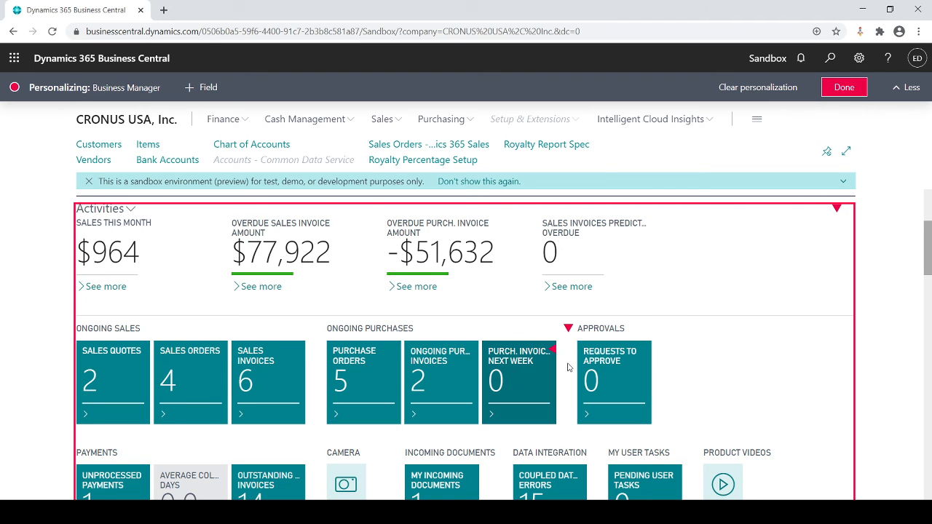
{"action": "scroll", "coordinate": [575, 379], "scroll_direction": "down", "scroll_amount": 1}
{"action": "scroll", "coordinate": [583, 385], "scroll_direction": "down", "scroll_amount": 1}
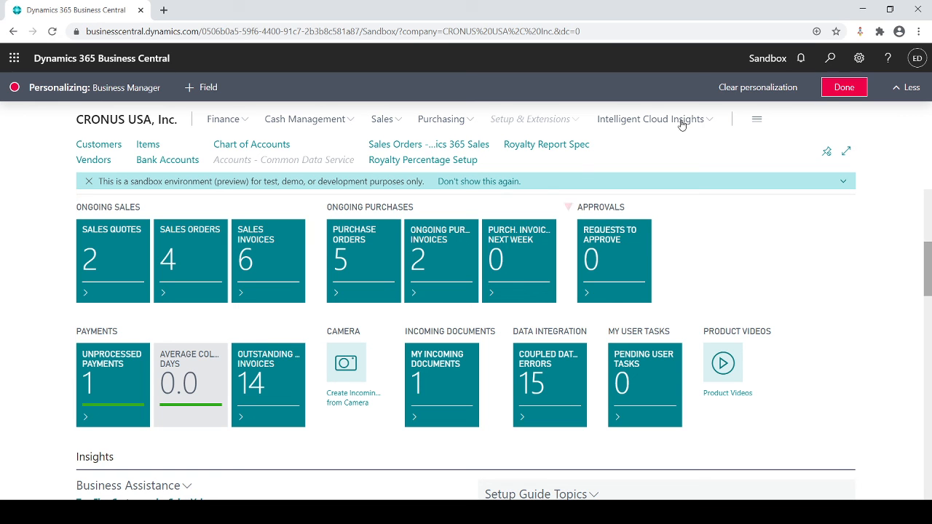
{"action": "left_click", "coordinate": [843, 88]}
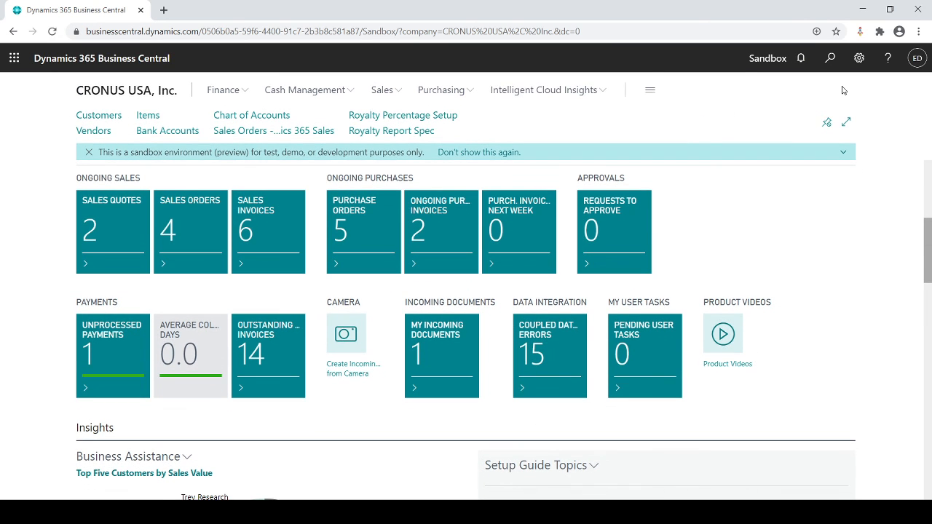